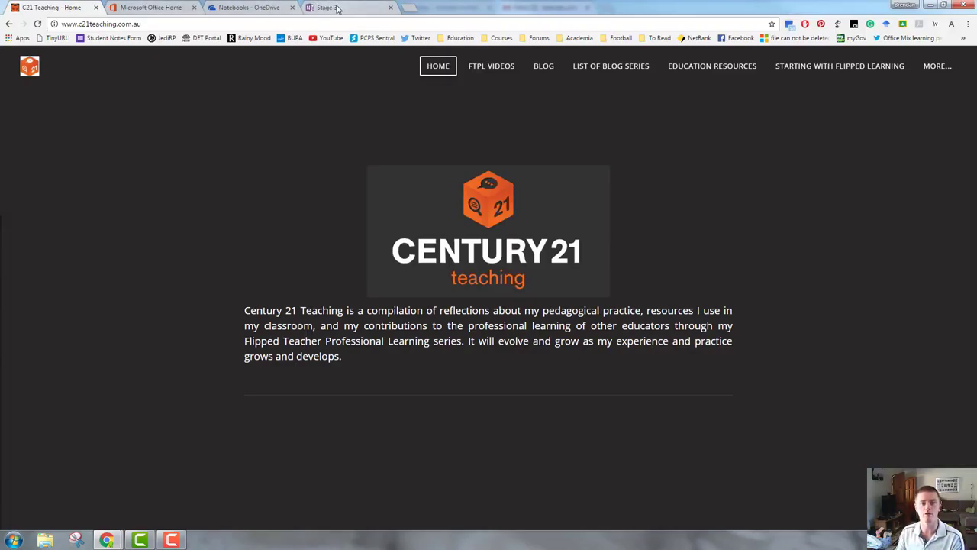
# Switch to the Stage 3 notebook and pin the Home formatting ribbon open.
pyautogui.click(337, 8)
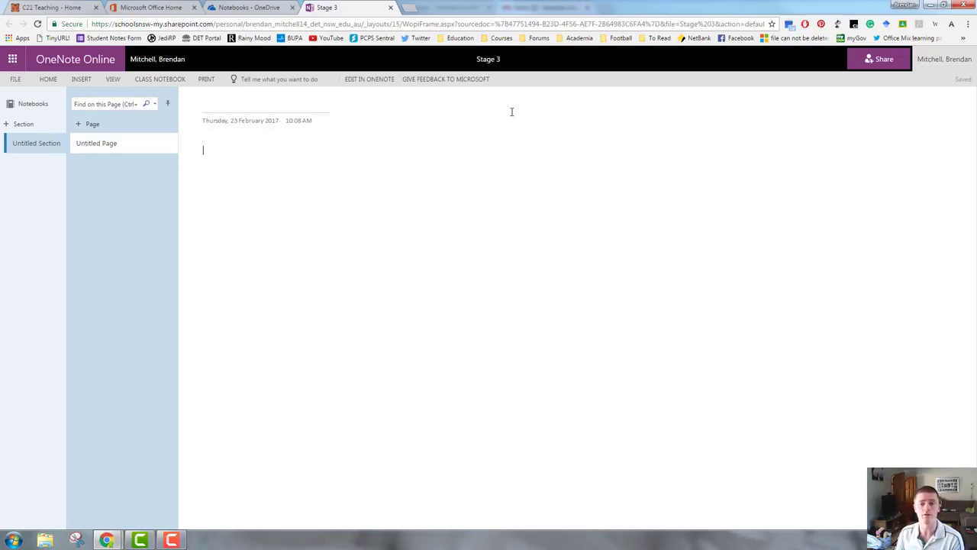
pyautogui.click(531, 83)
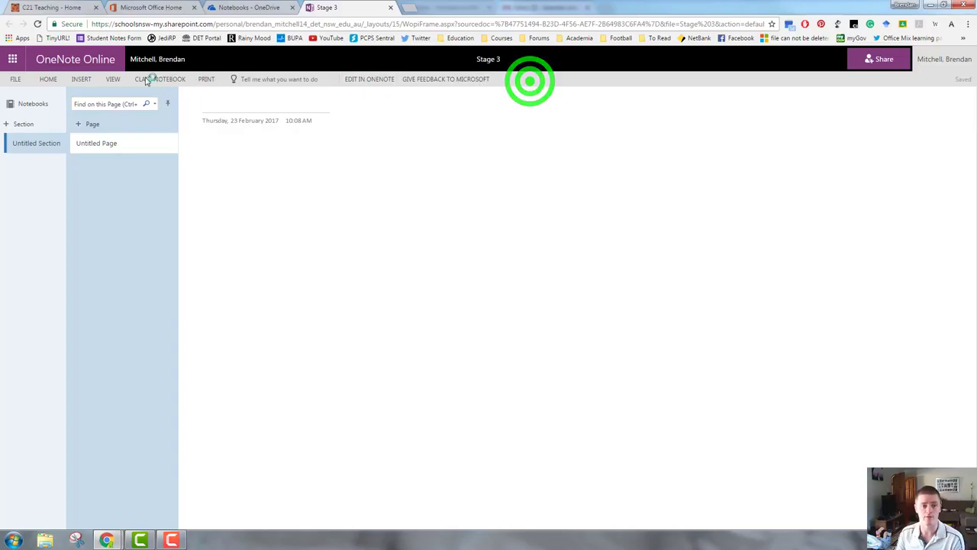
pyautogui.click(49, 82)
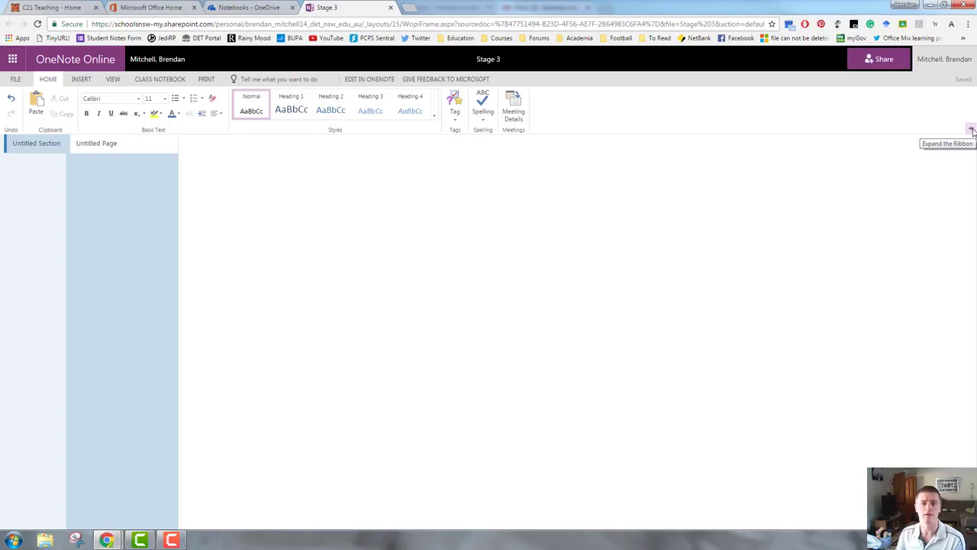
pyautogui.click(970, 129)
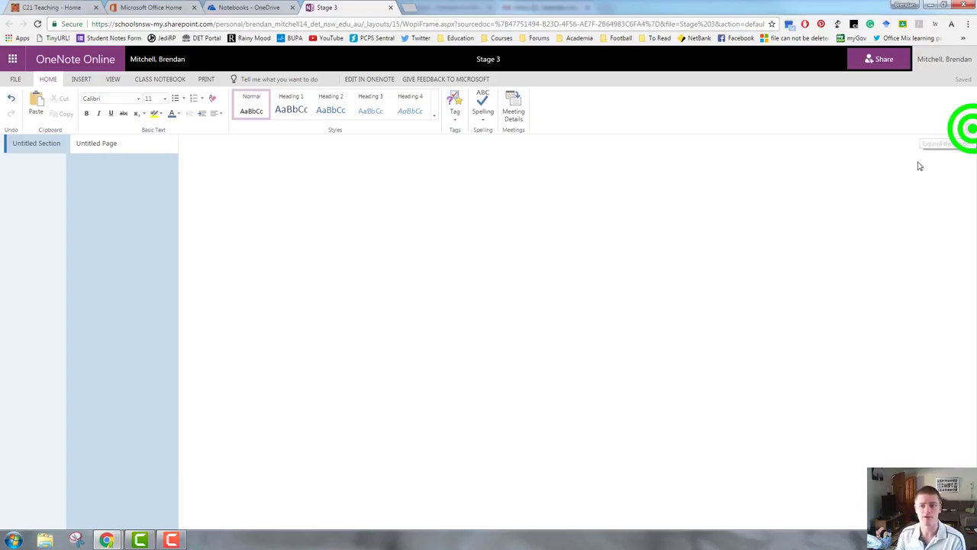
# Type the test text 'sgfsad' into a note box on the untitled page.
pyautogui.click(634, 227)
pyautogui.click(294, 356)
pyautogui.click(440, 384)
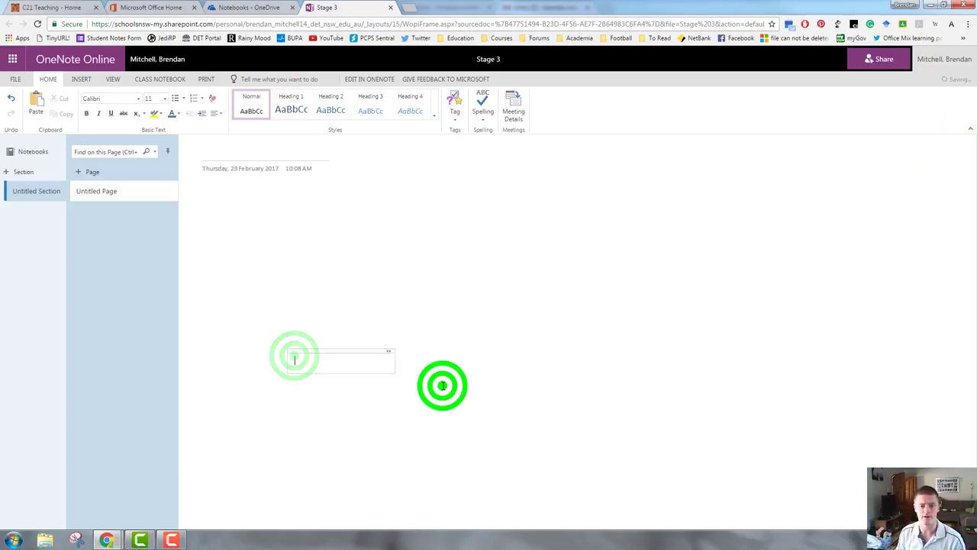
pyautogui.write('sgfsad')
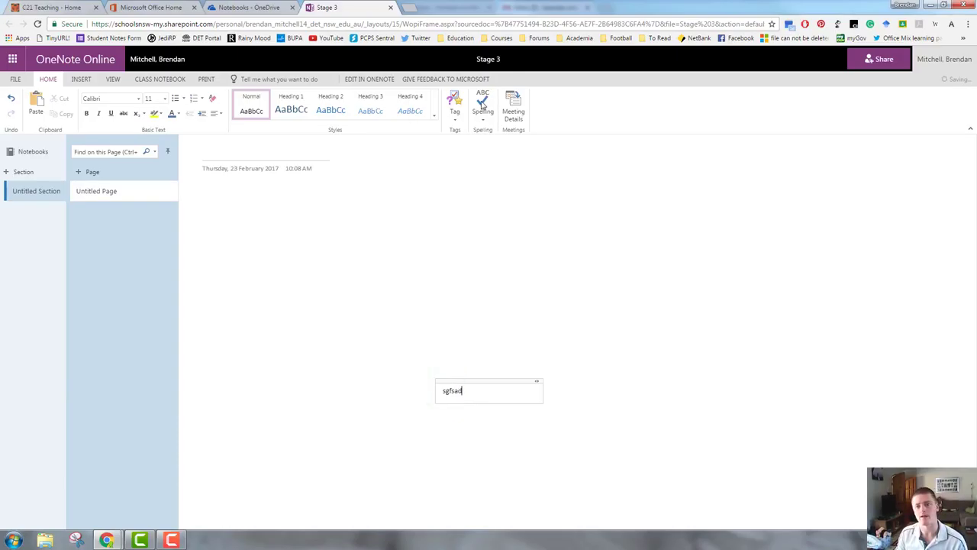
pyautogui.click(971, 130)
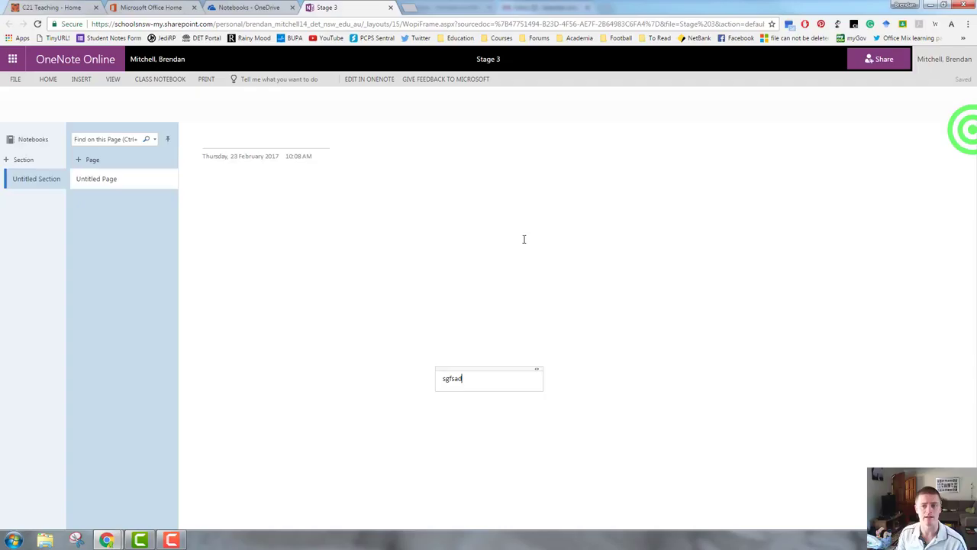
pyautogui.click(48, 79)
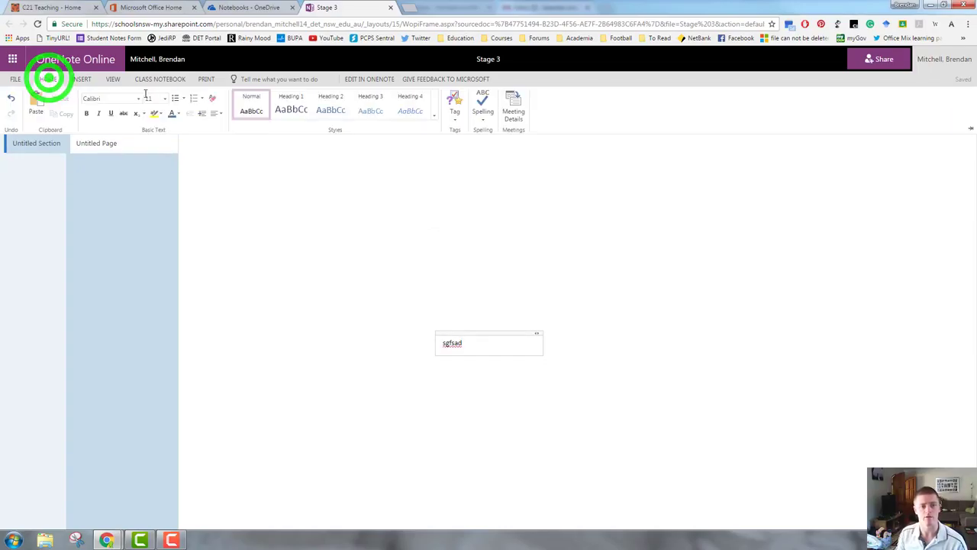
# Pin the ribbon open and bring up options for Untitled Section.
pyautogui.click(967, 130)
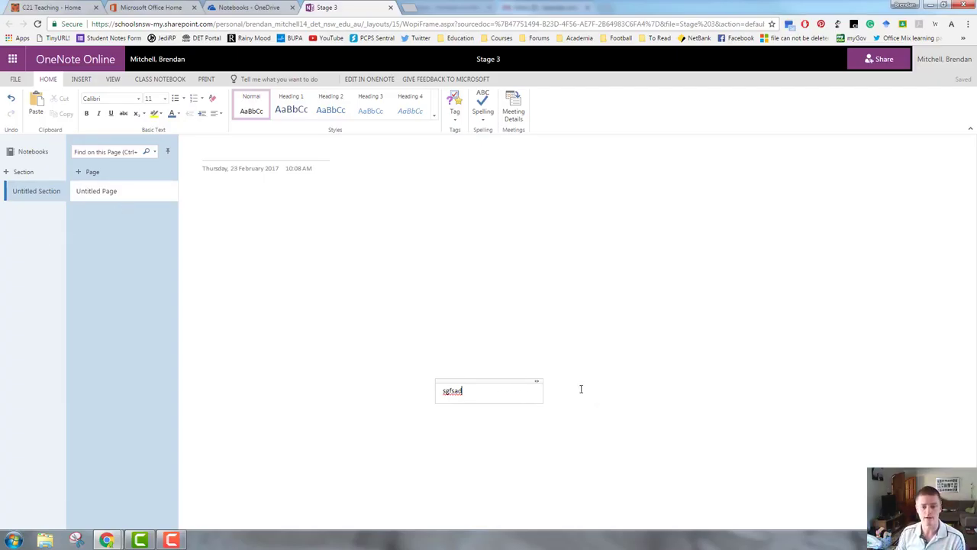
pyautogui.click(115, 297)
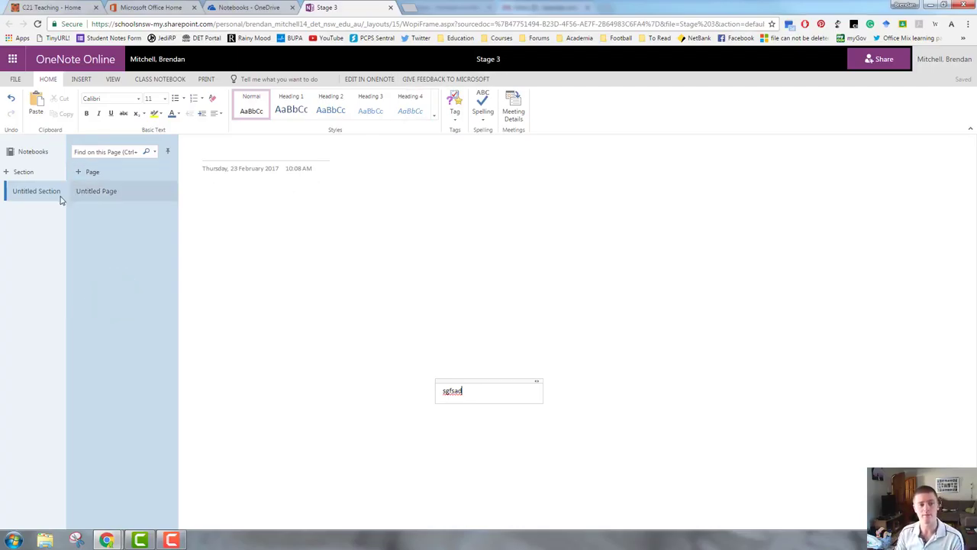
pyautogui.click(23, 193)
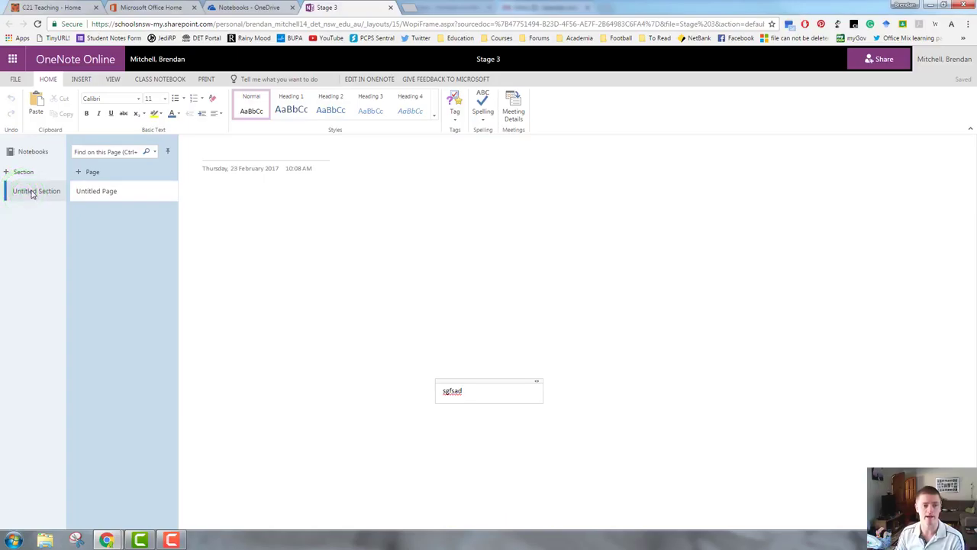
pyautogui.click(32, 193)
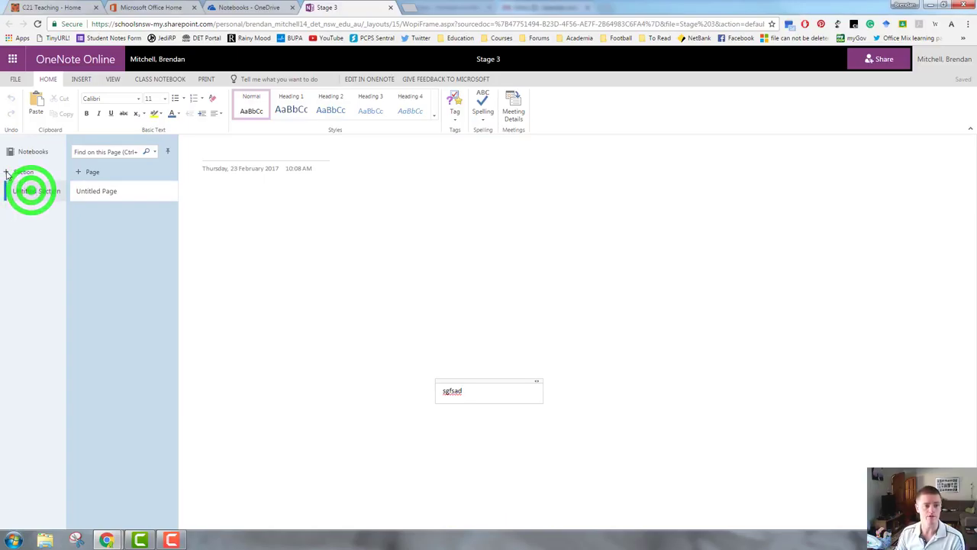
pyautogui.rightClick(31, 193)
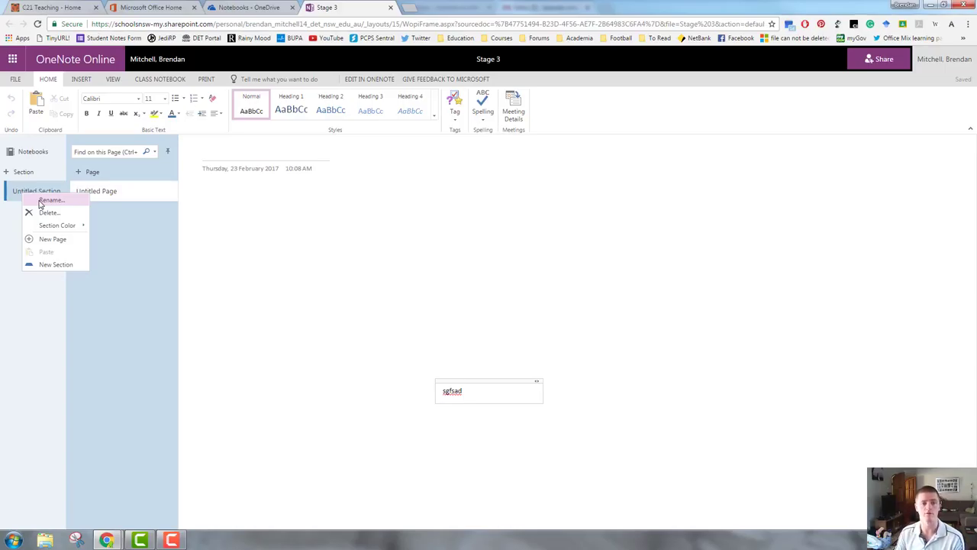
# Rename Untitled Section to English.
pyautogui.click(46, 200)
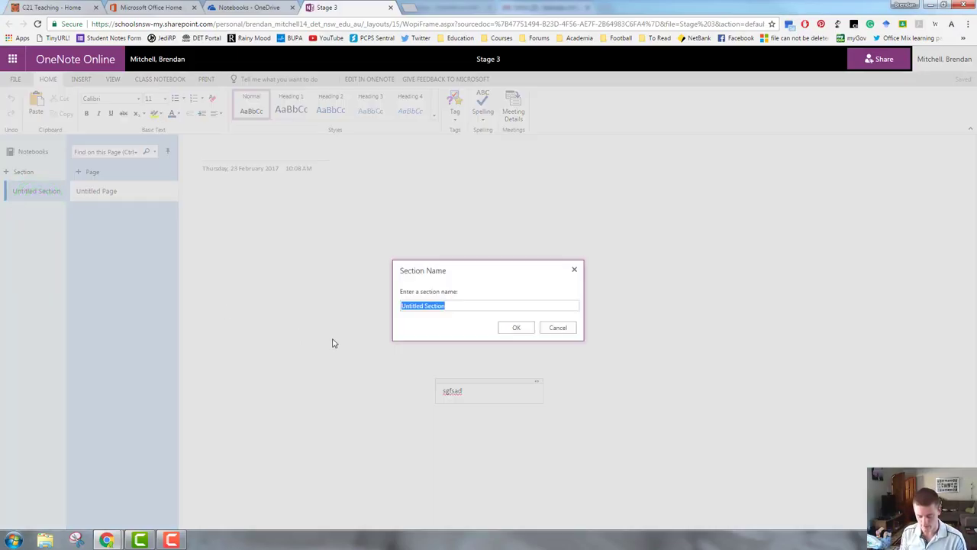
pyautogui.write('English')
pyautogui.click(516, 326)
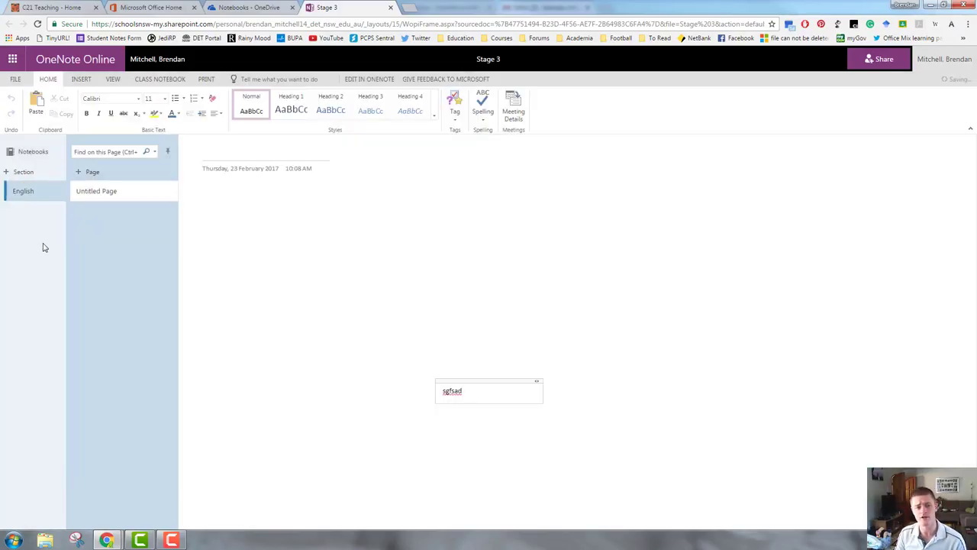
# Add the Mathematics and History sections, then return to English.
pyautogui.click(20, 175)
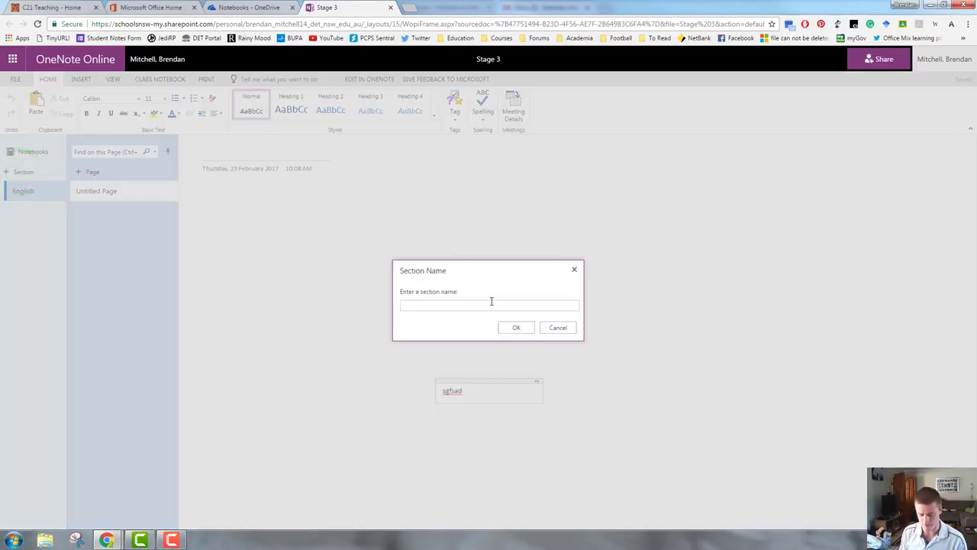
pyautogui.write('Mathematics')
pyautogui.click(516, 327)
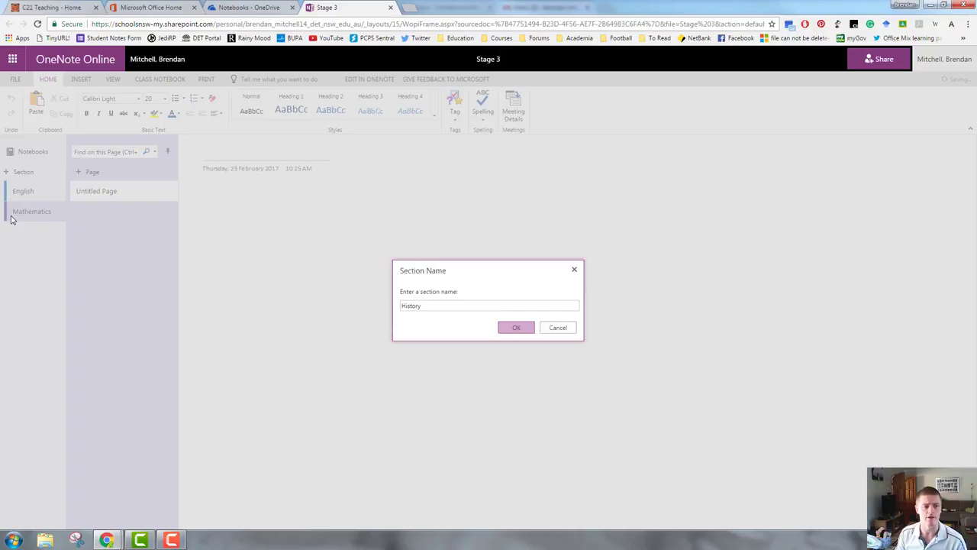
pyautogui.press('Return')
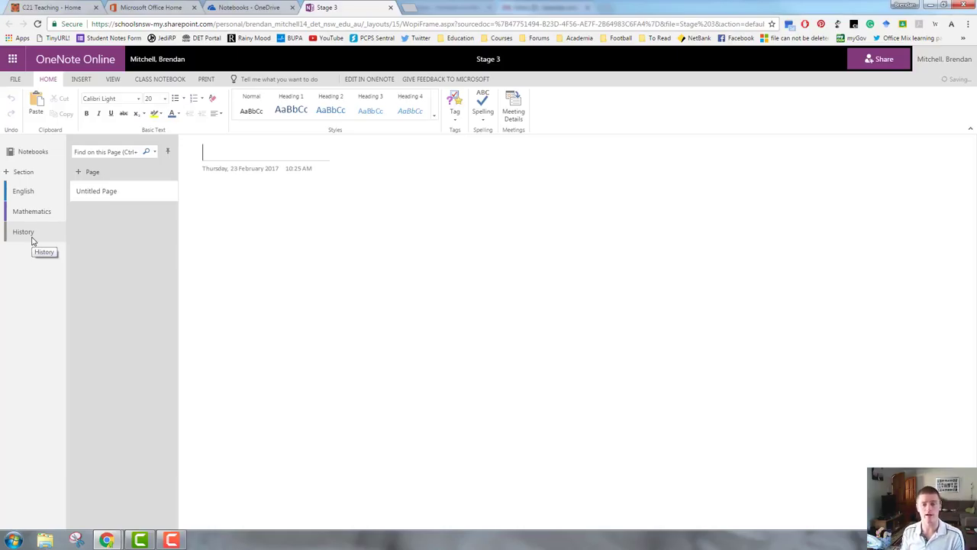
pyautogui.click(30, 194)
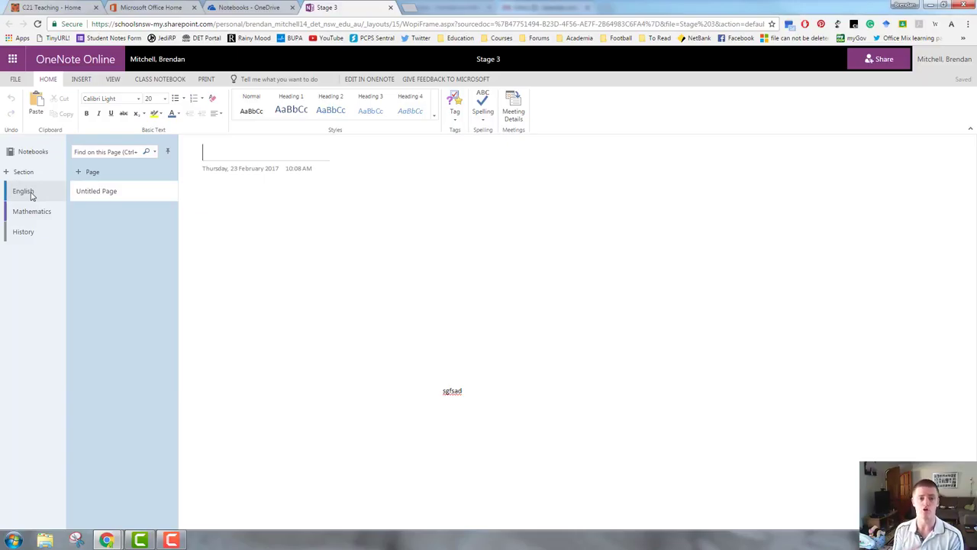
# Open the English section's Untitled Page and bring up its page options.
pyautogui.click(31, 192)
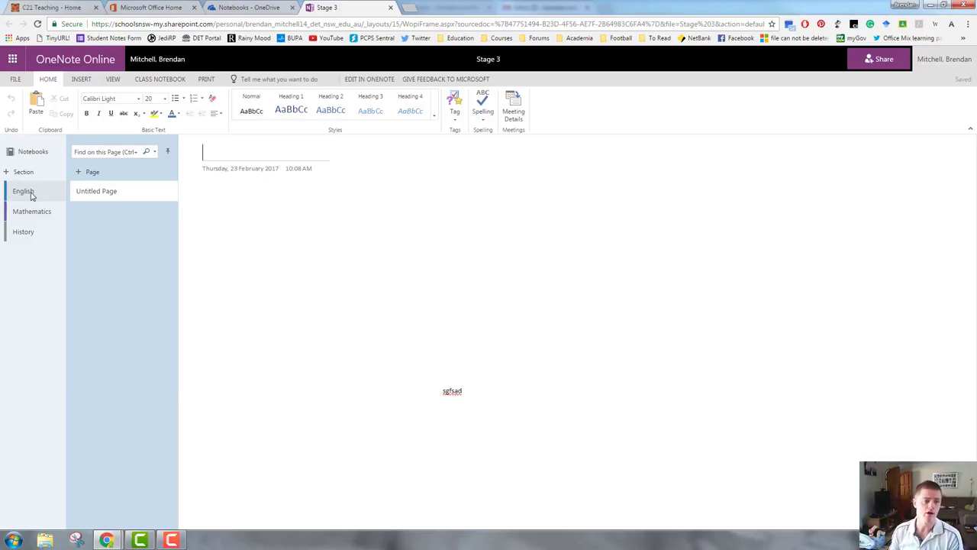
pyautogui.click(100, 192)
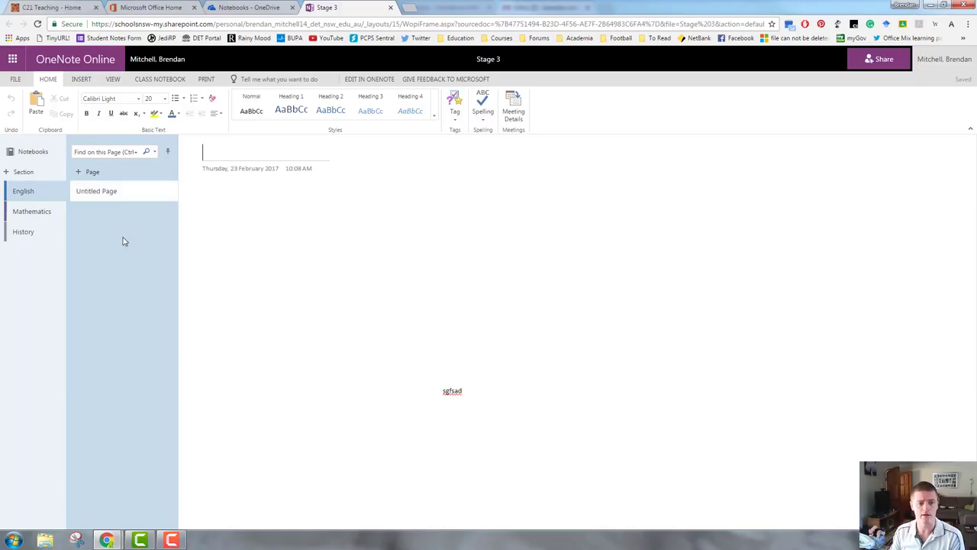
pyautogui.rightClick(96, 196)
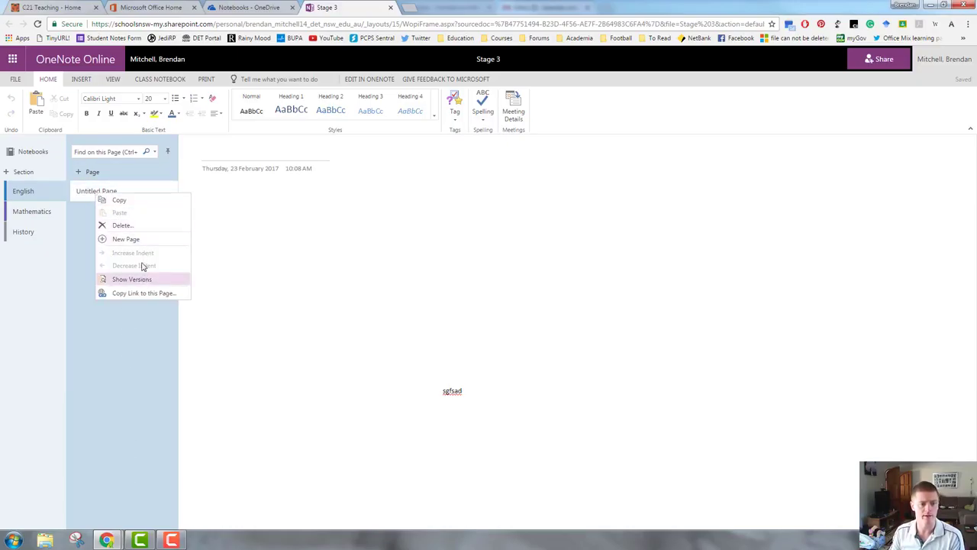
# Delete the Untitled Page and add a page titled Spelling.
pyautogui.click(122, 225)
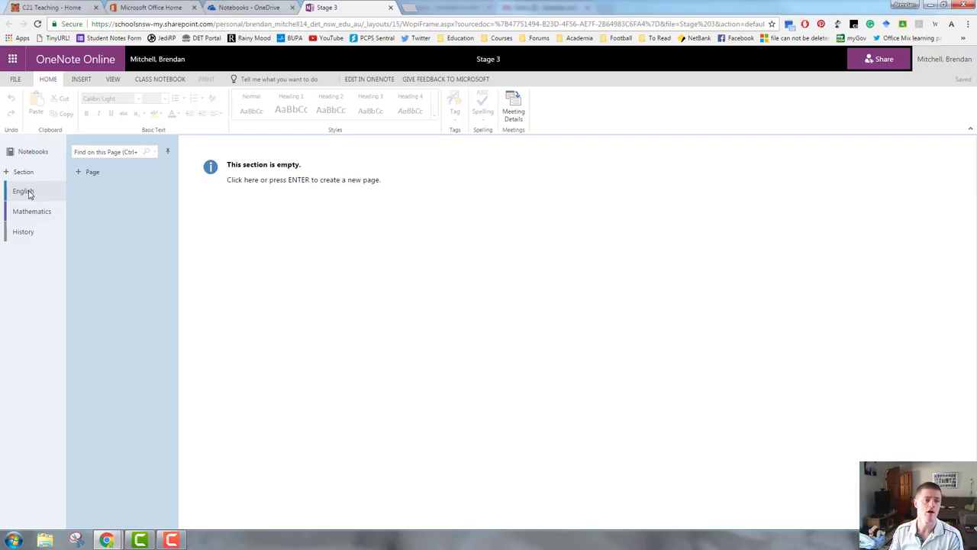
pyautogui.click(93, 172)
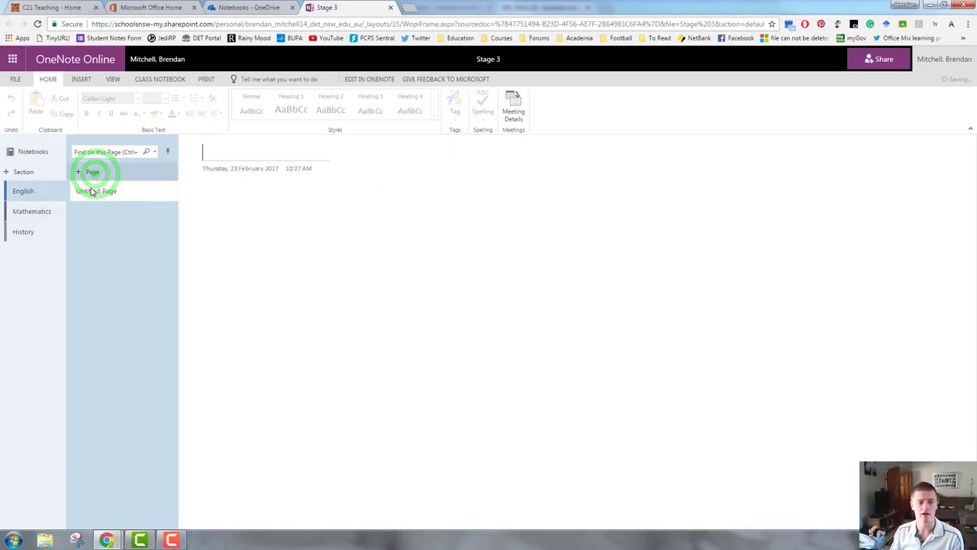
pyautogui.click(91, 192)
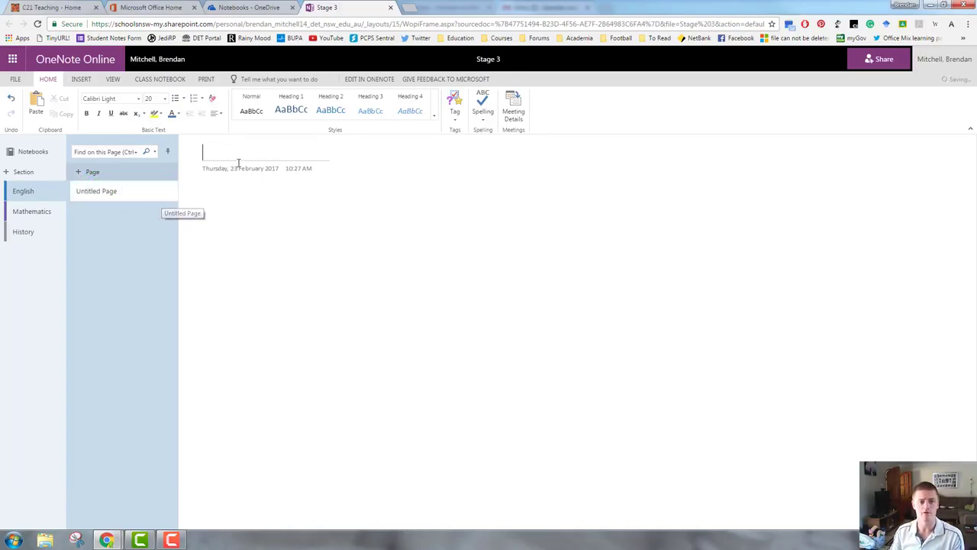
pyautogui.write('Spelling')
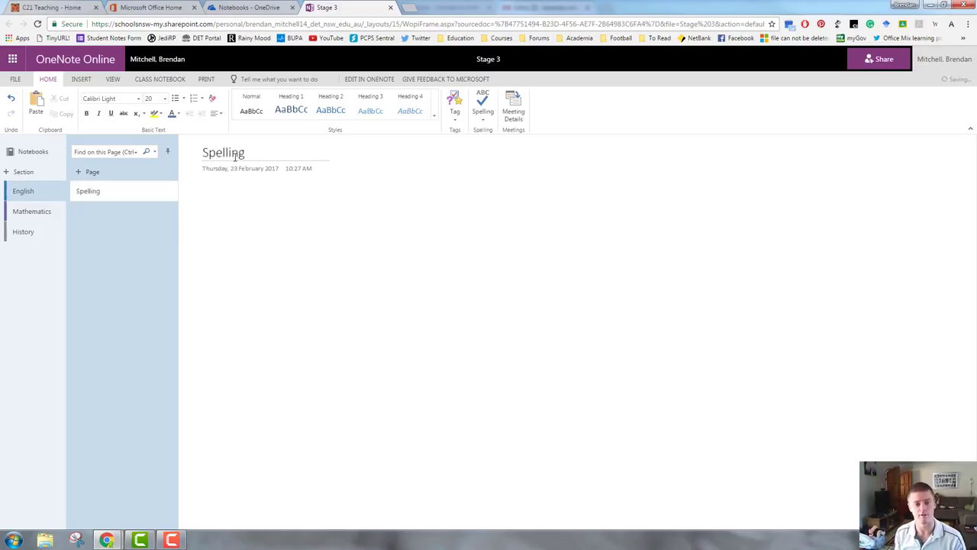
# Add two more English pages titled Handwriting and Text Types.
pyautogui.click(90, 171)
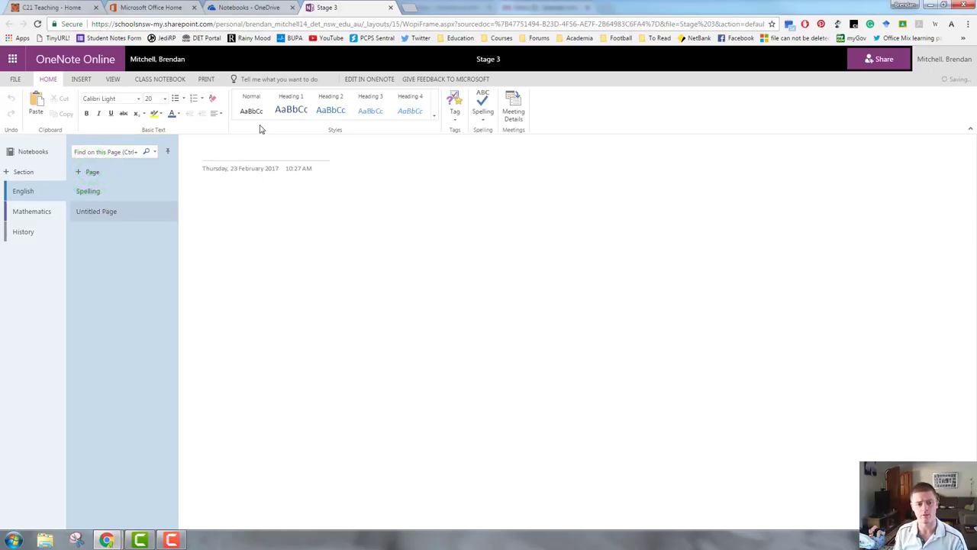
pyautogui.write('Handw')
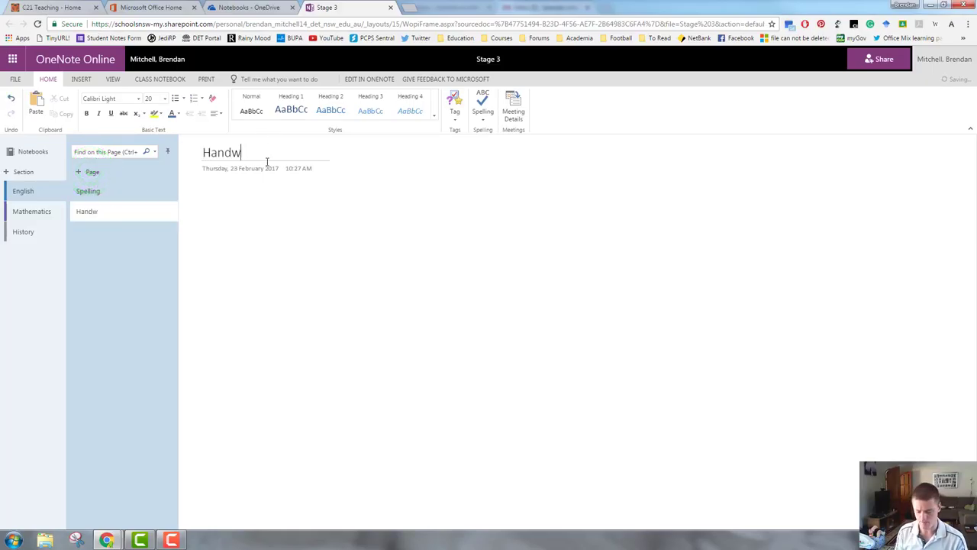
pyautogui.write('riting')
pyautogui.click(93, 171)
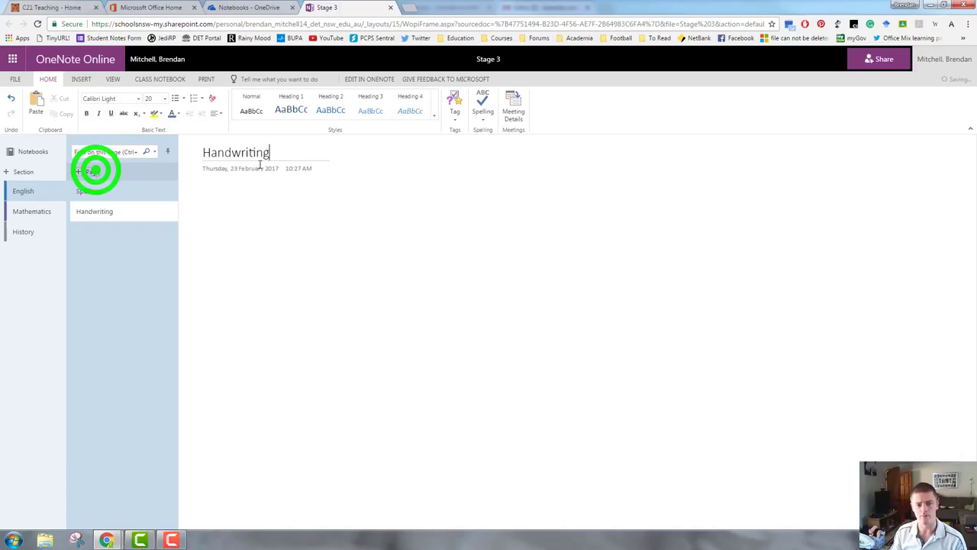
pyautogui.write('Tex')
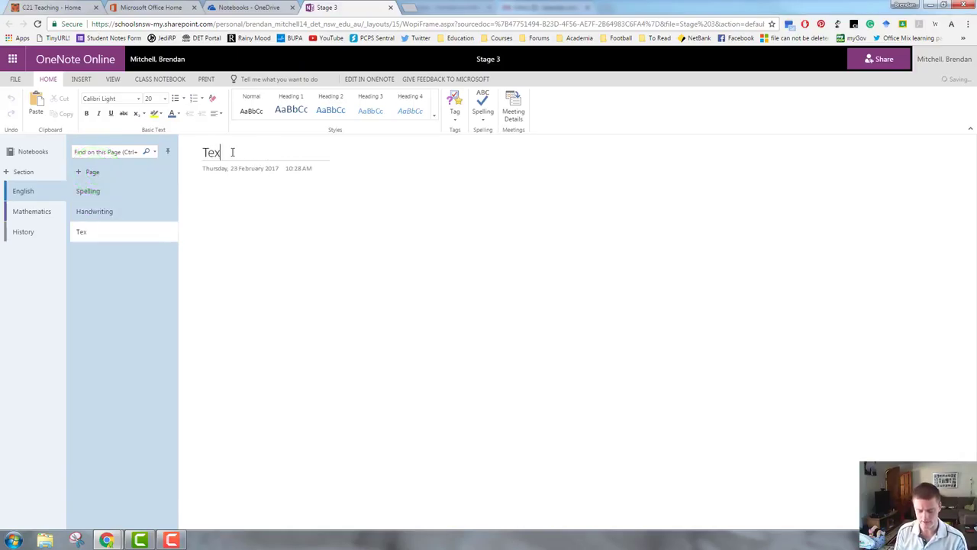
pyautogui.write('t Types')
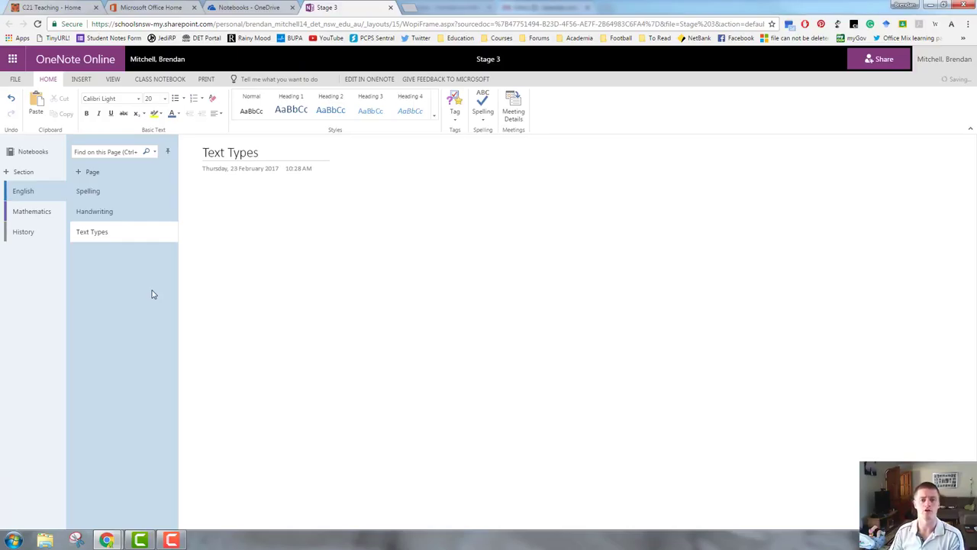
pyautogui.click(151, 289)
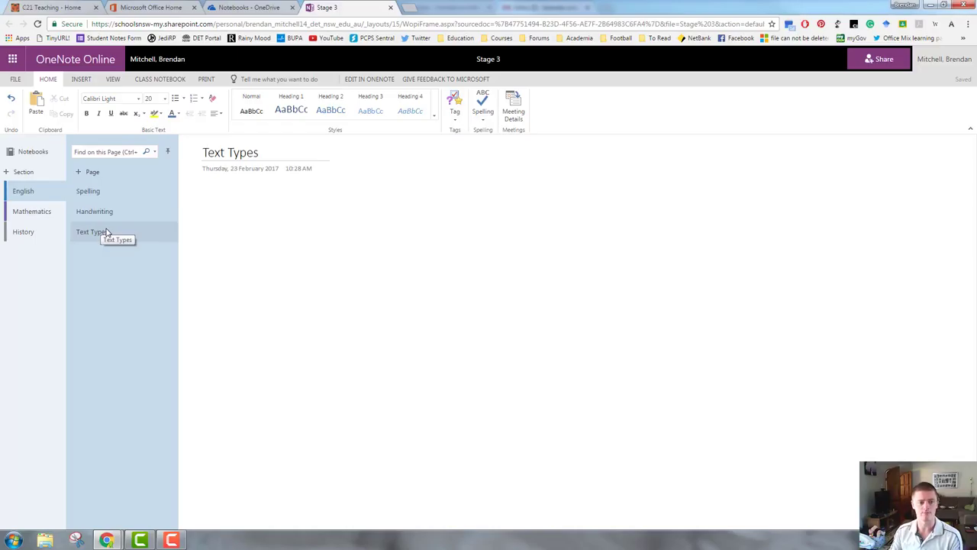
pyautogui.rightClick(108, 233)
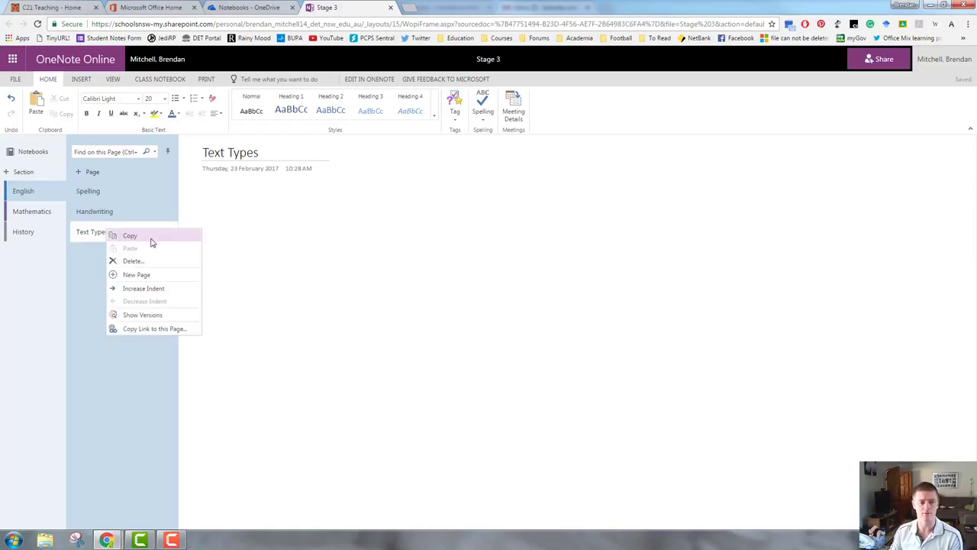
# Add a Recount page after Text Types and indent it as a subpage.
pyautogui.click(145, 276)
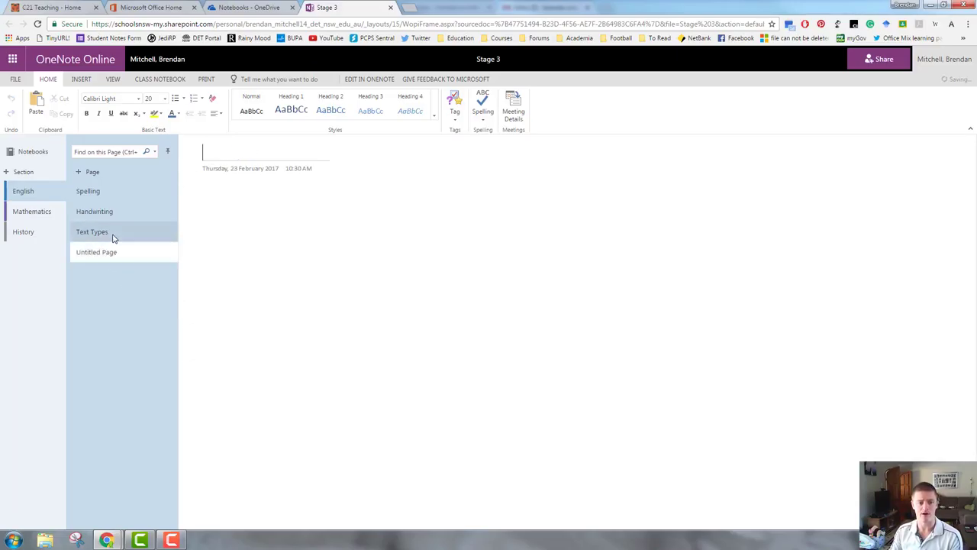
pyautogui.write('Recount')
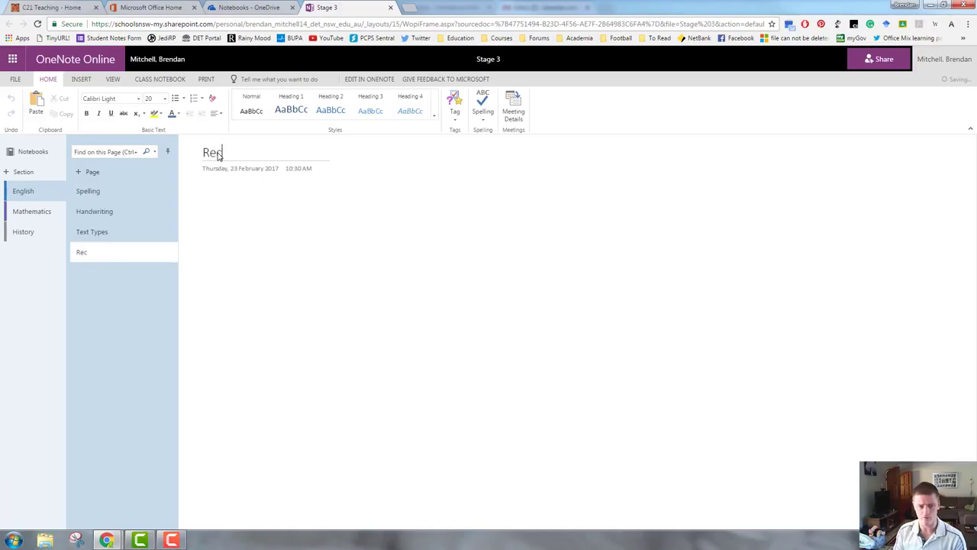
pyautogui.click(103, 253)
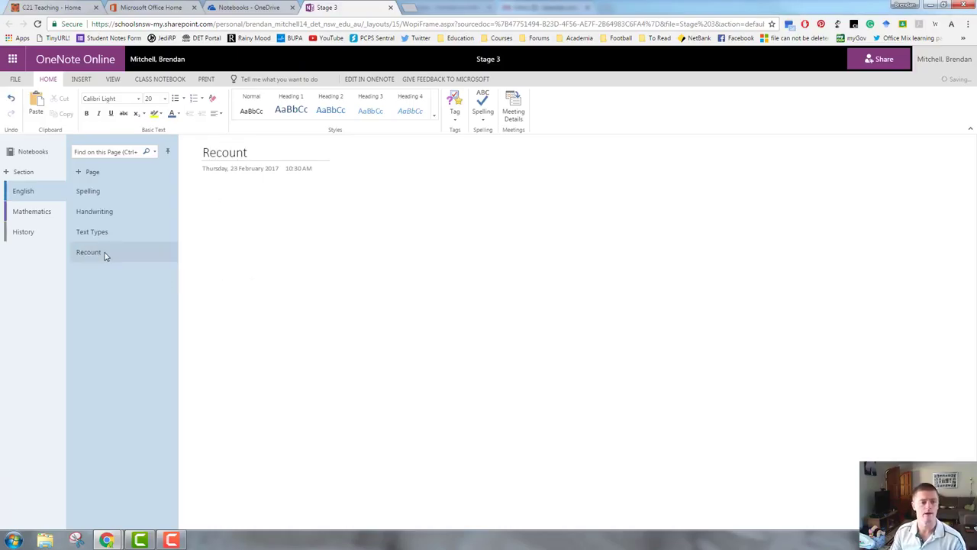
pyautogui.rightClick(105, 256)
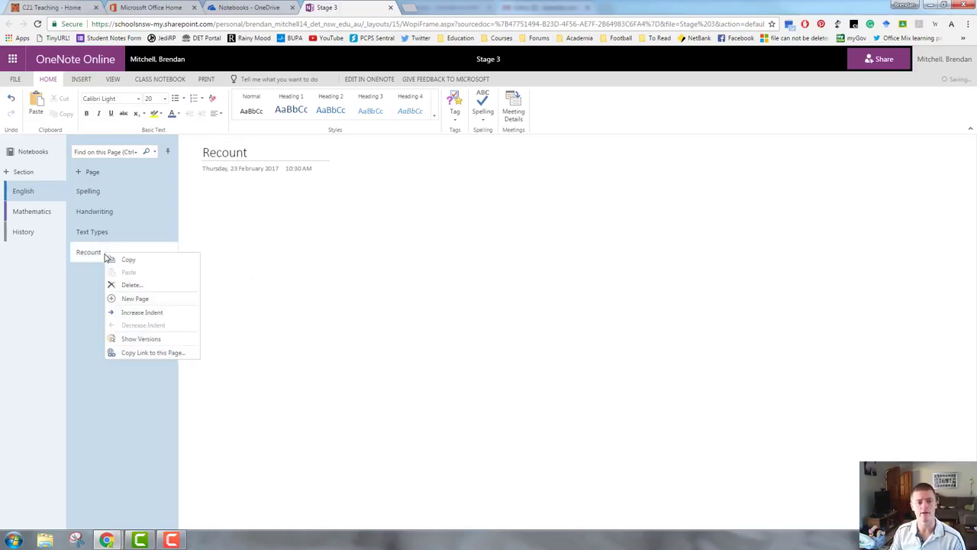
pyautogui.click(144, 313)
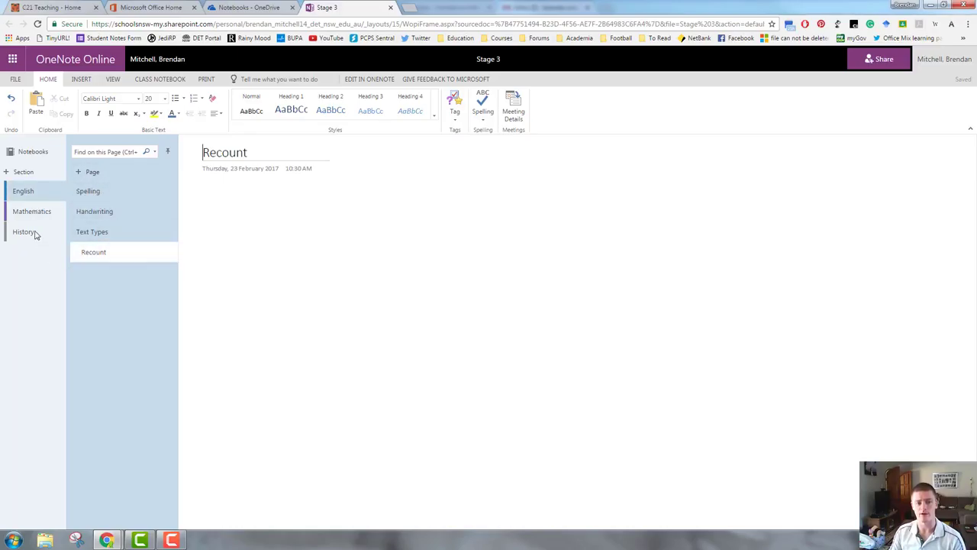
pyautogui.click(29, 232)
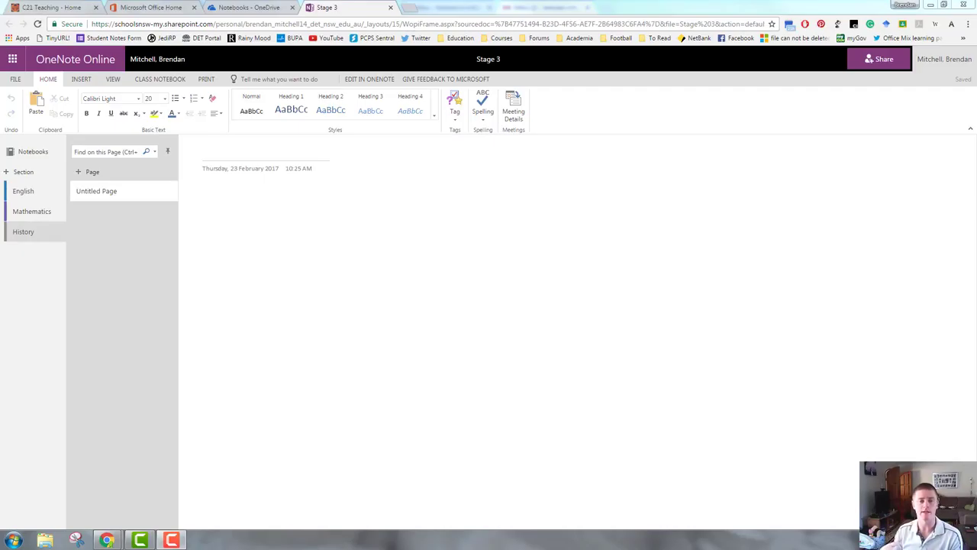
# Title the History page 'Australia as a Nation' and add a page 'The Australian Colonies'.
pyautogui.click(223, 158)
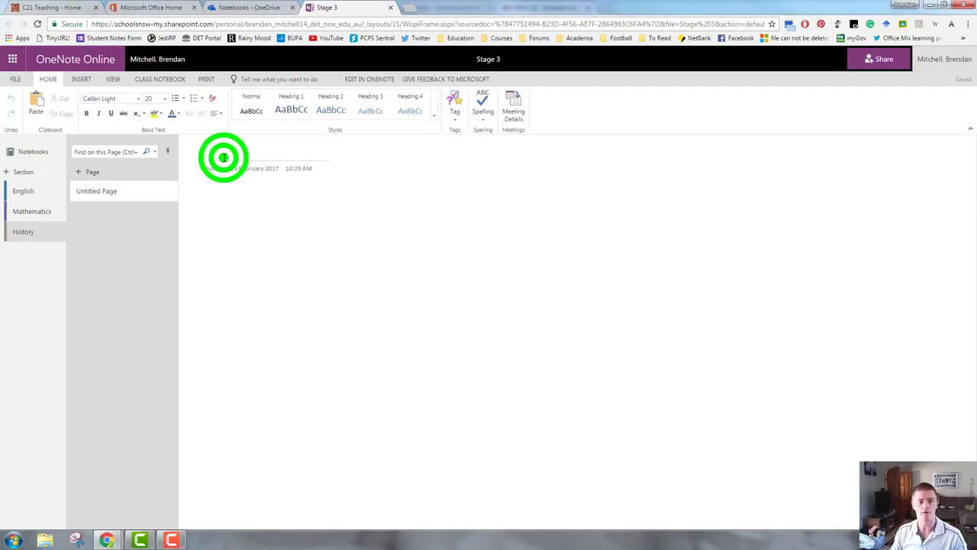
pyautogui.write('Austr')
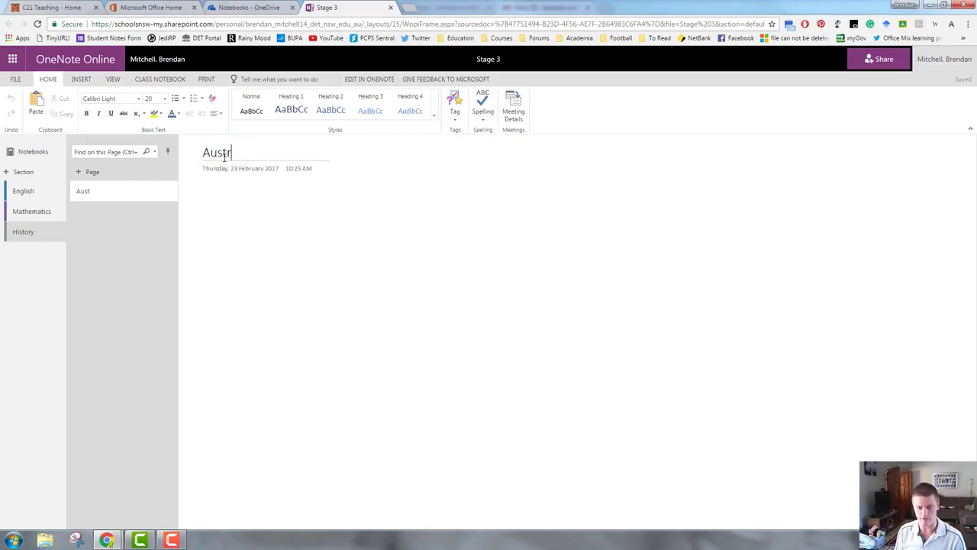
pyautogui.write('alia as a Nation')
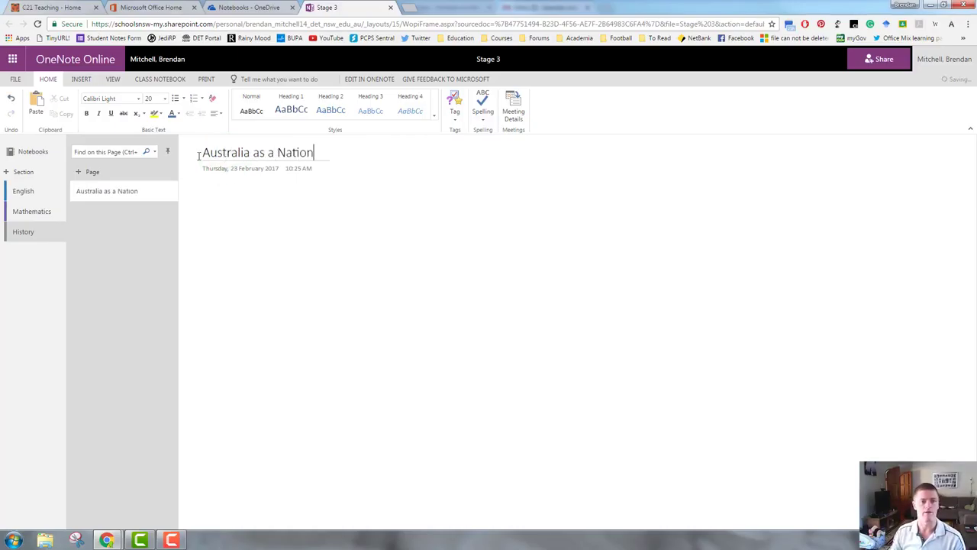
pyautogui.click(90, 172)
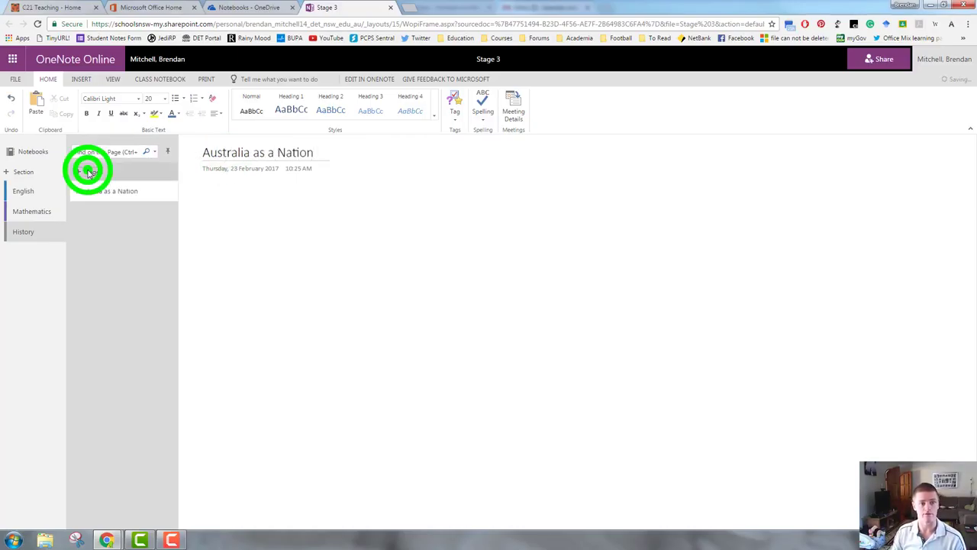
pyautogui.click(94, 212)
pyautogui.write('The Australian COlonies')
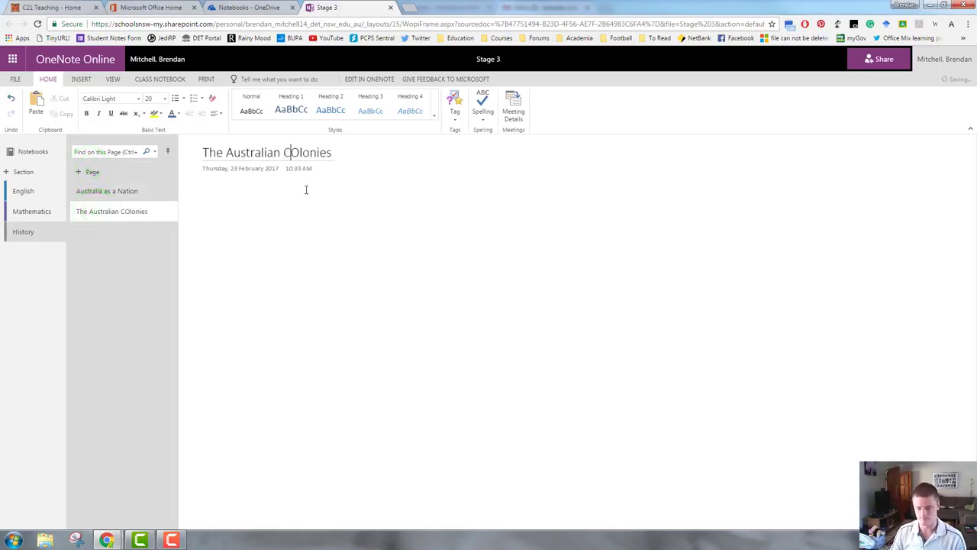
pyautogui.press('Delete')
pyautogui.write('olonies')
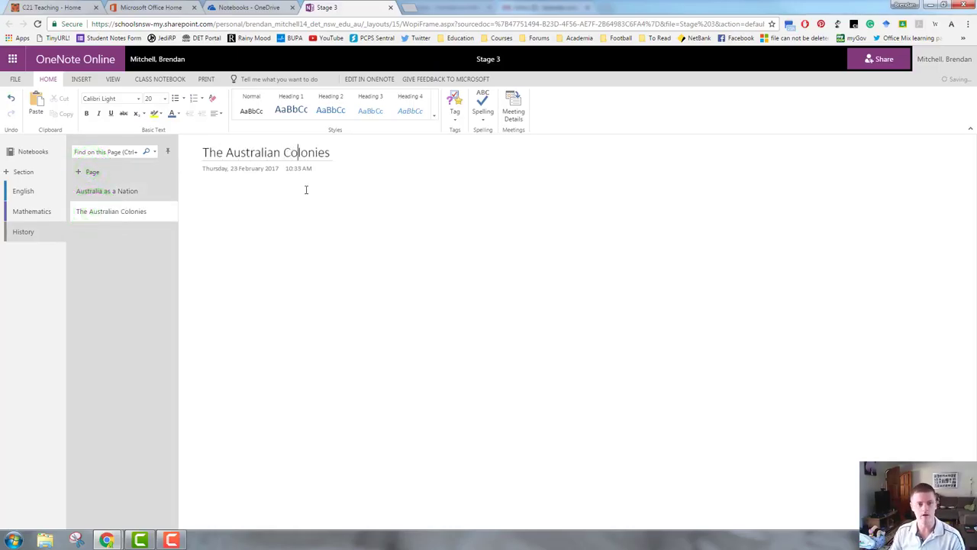
pyautogui.click(116, 282)
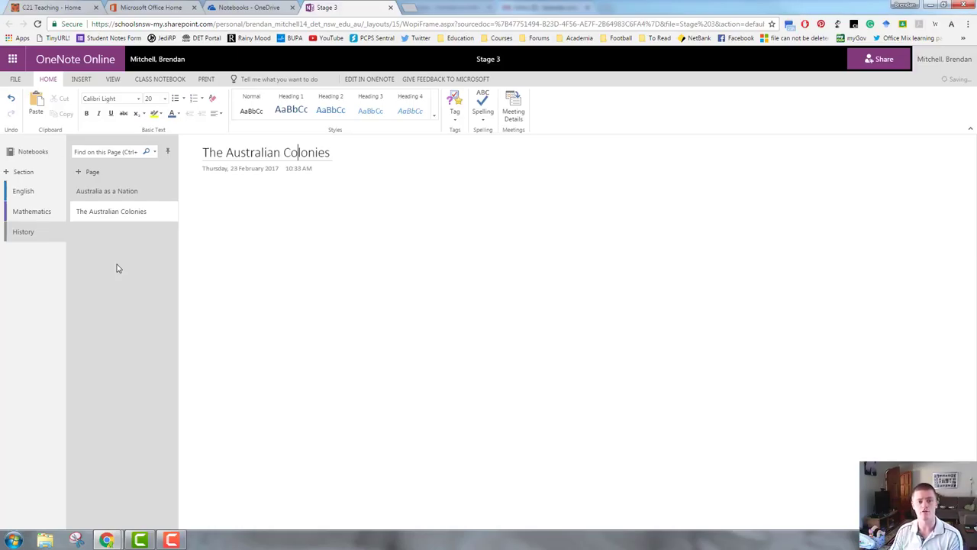
pyautogui.moveTo(129, 217); pyautogui.dragTo(129, 219)
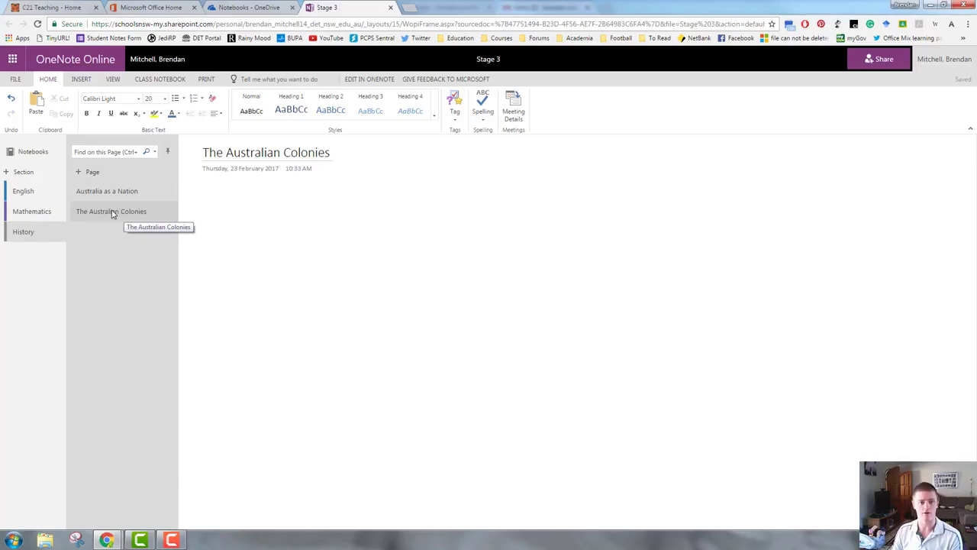
# Add 'The First Fleet' page after The Australian Colonies and indent it as a subpage.
pyautogui.rightClick(113, 213)
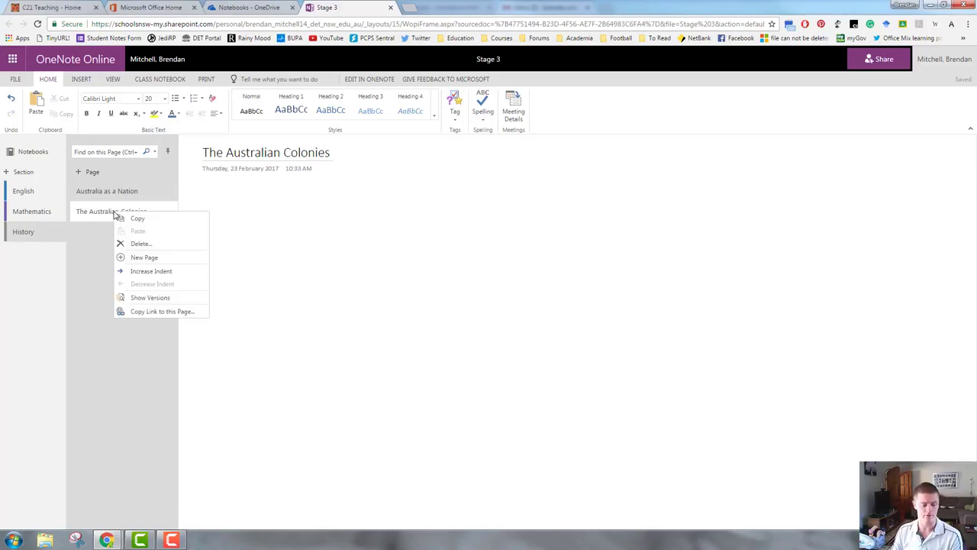
pyautogui.click(102, 243)
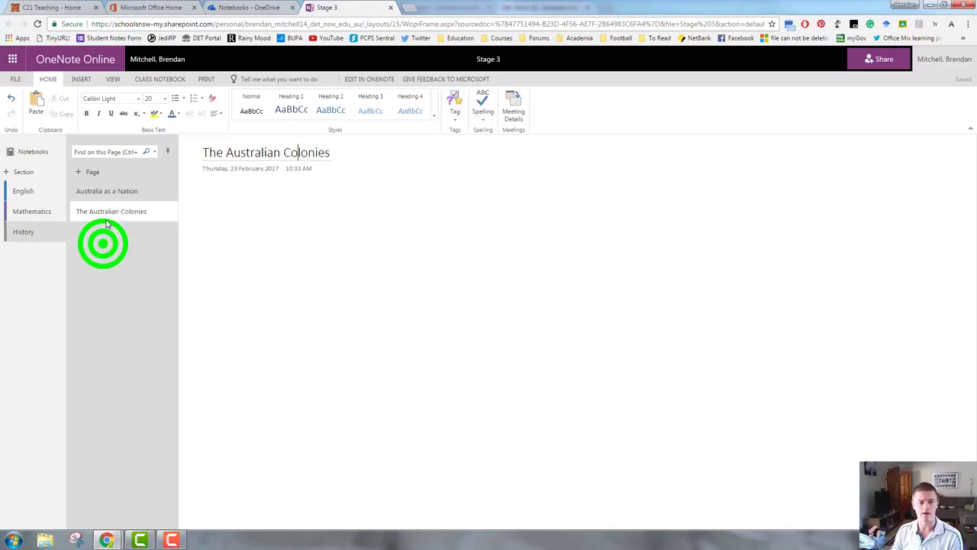
pyautogui.rightClick(109, 214)
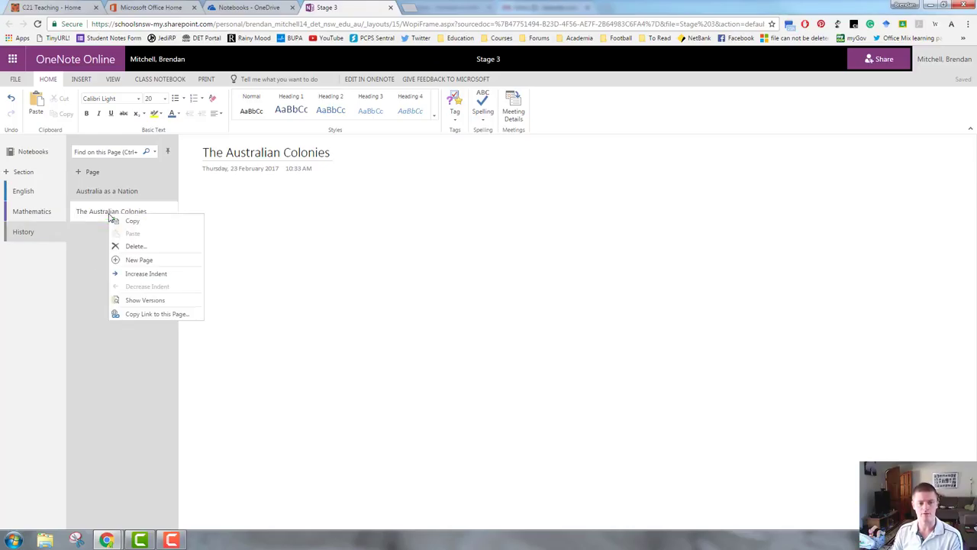
pyautogui.click(134, 260)
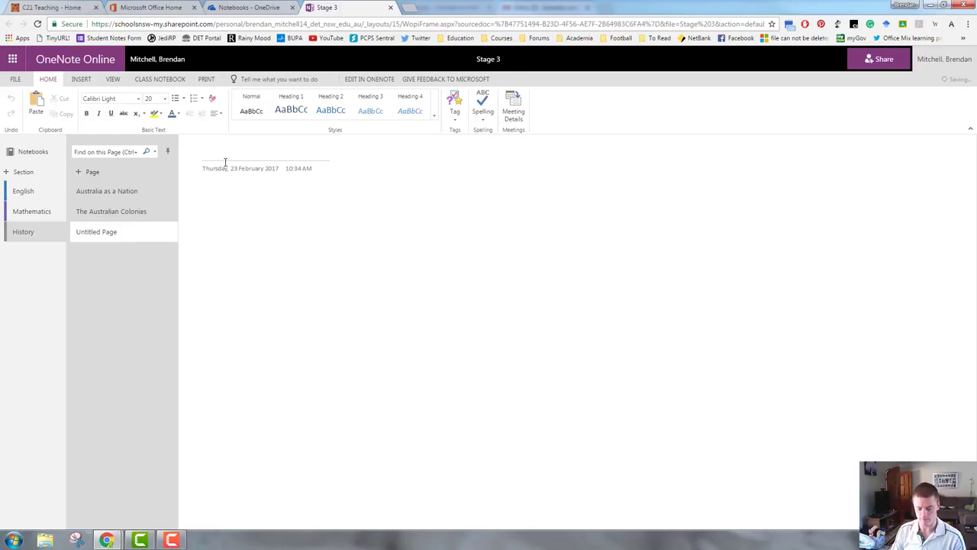
pyautogui.write('The Fi')
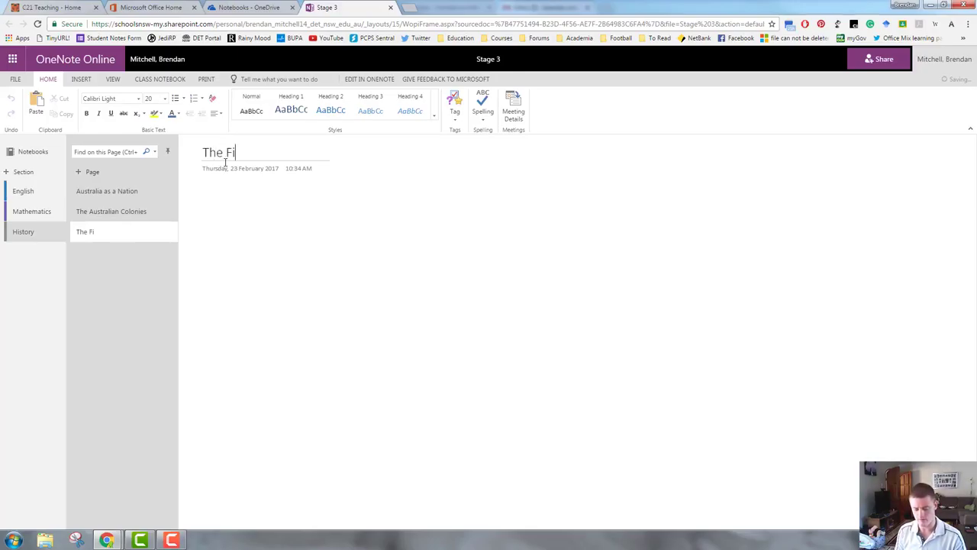
pyautogui.write('rst Fleet')
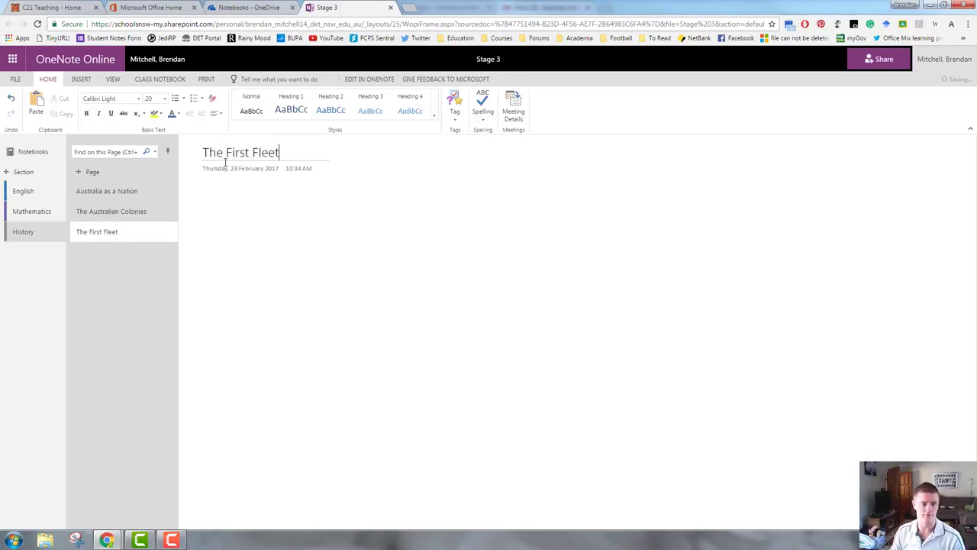
pyautogui.rightClick(111, 239)
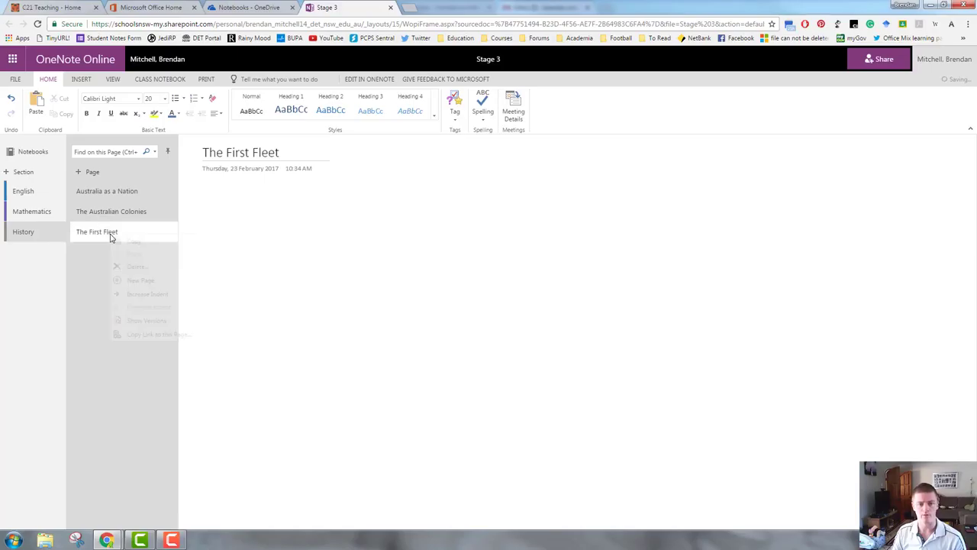
pyautogui.click(142, 294)
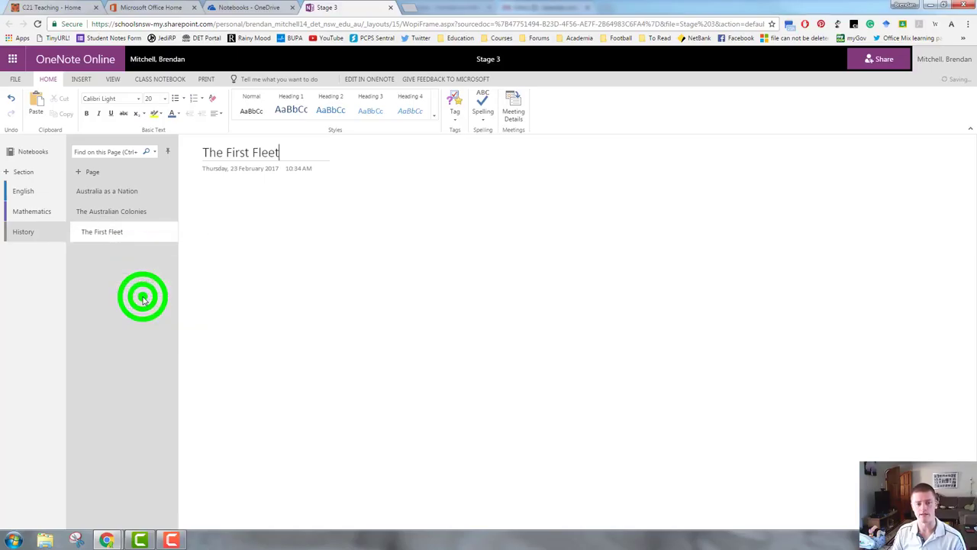
pyautogui.click(128, 330)
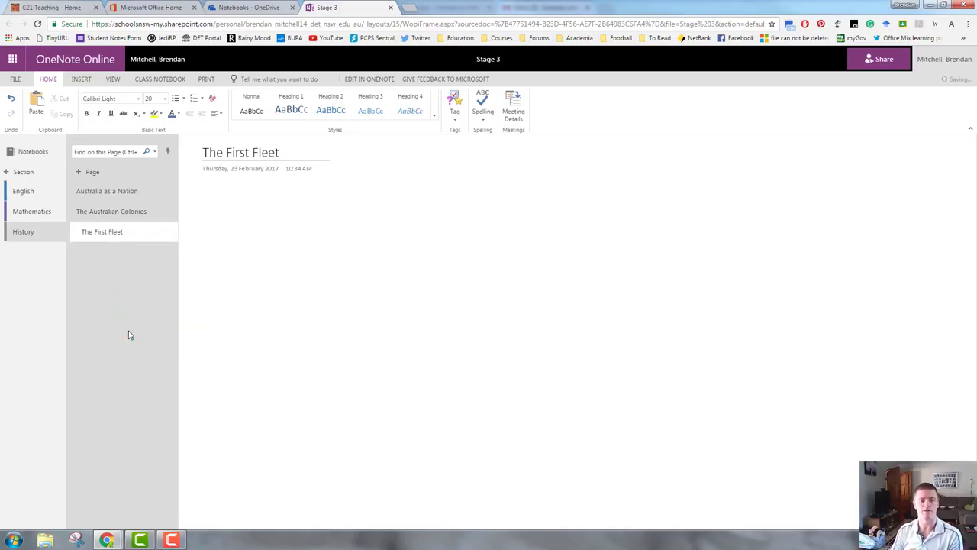